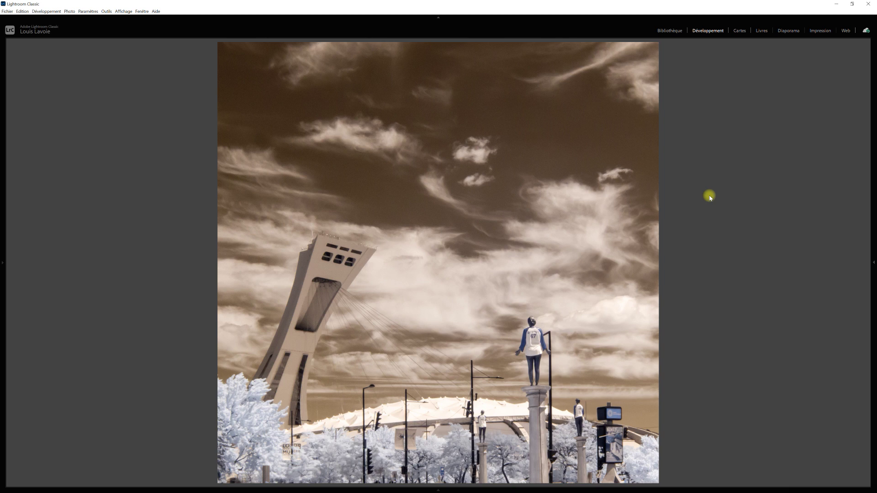
# Show the right-hand adjustment panels and browse the photo's external editors, such as Topaz DeNoise AI
pyautogui.press('F8')
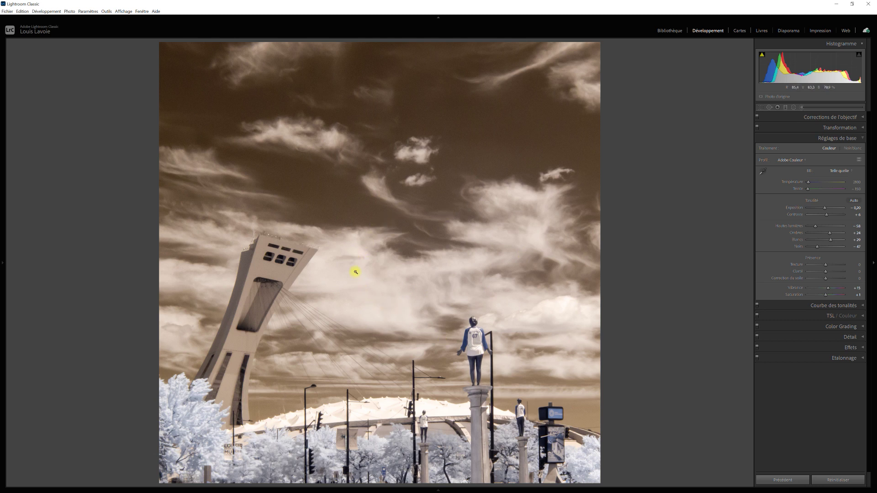
pyautogui.rightClick(355, 273)
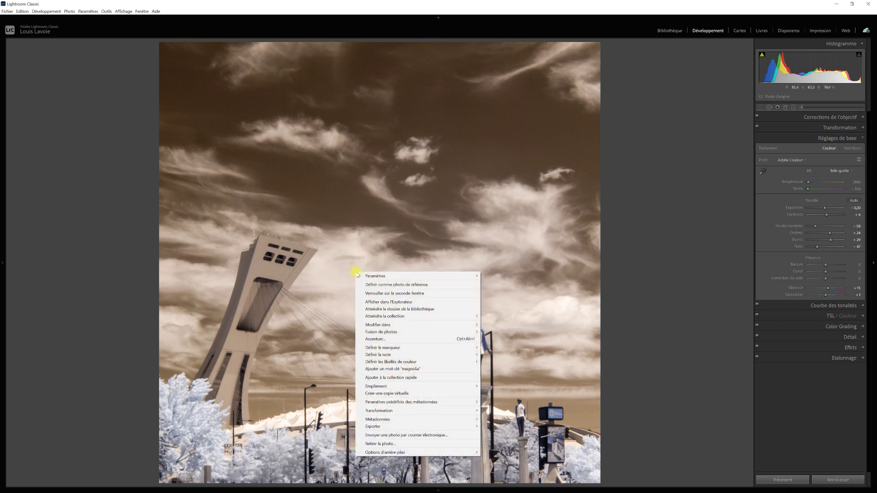
pyautogui.moveTo(377, 325)
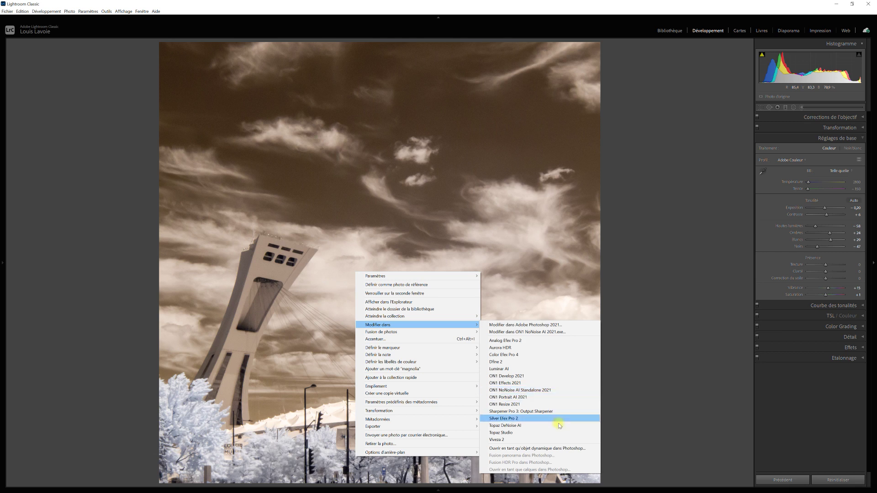
pyautogui.click(678, 309)
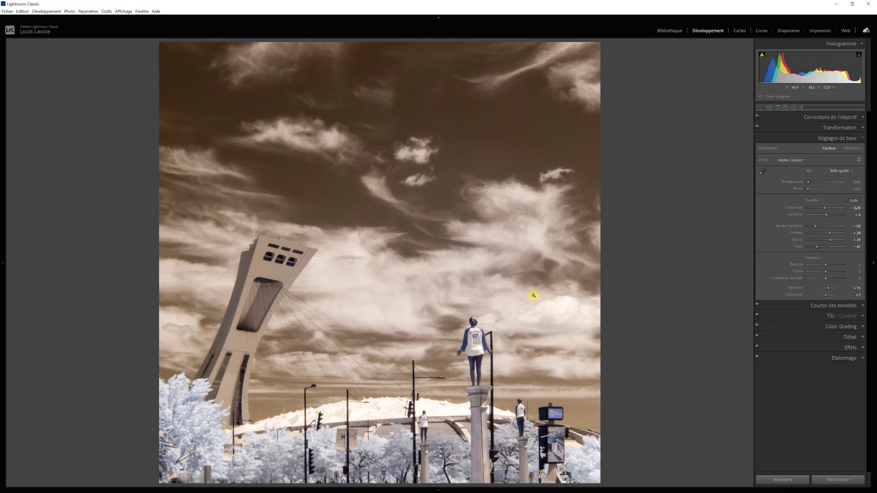
# Browse the File menu's plug-in extras (Aurora HDR, Luminar 4, ON1 Effects) without choosing one
pyautogui.click(7, 12)
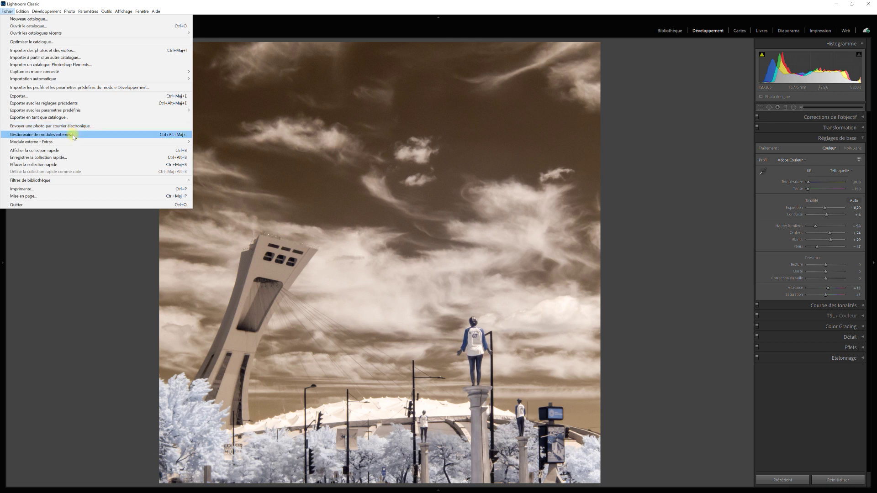
pyautogui.moveTo(96, 141)
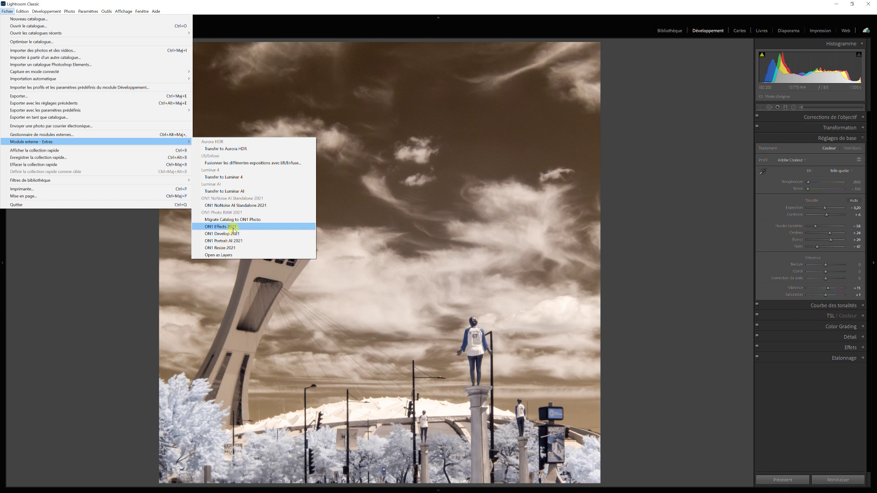
pyautogui.click(233, 228)
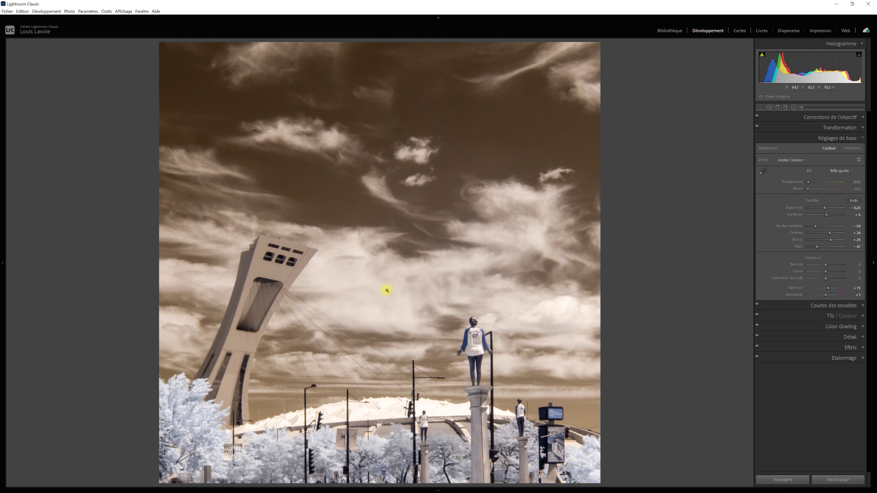
# Choose to edit a copy of the photo in ON1 NoNoise AI Standalone 2021
pyautogui.rightClick(386, 291)
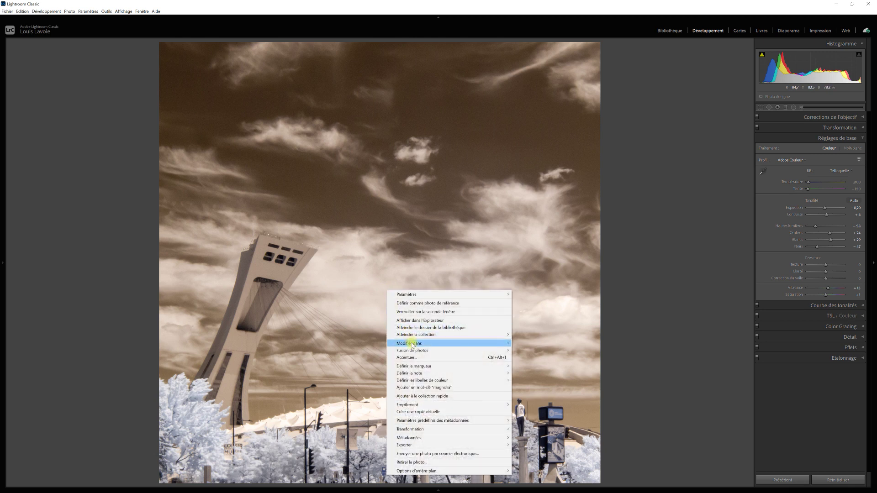
pyautogui.moveTo(449, 343)
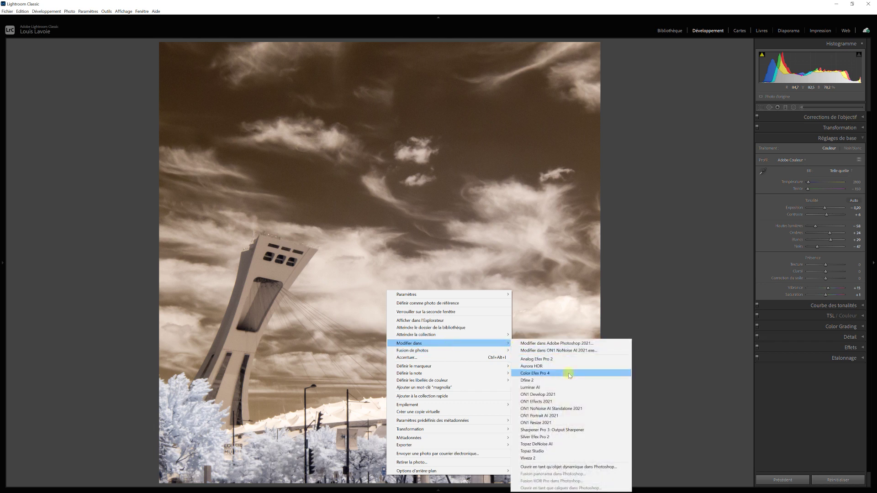
pyautogui.click(586, 409)
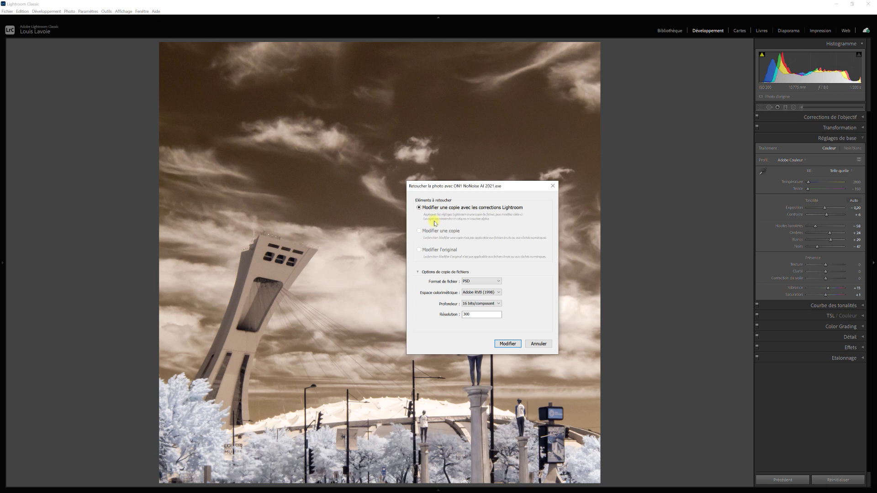
# Change the NoNoise copy's file format from PSD to TIFF, then cancel sending it
pyautogui.click(499, 282)
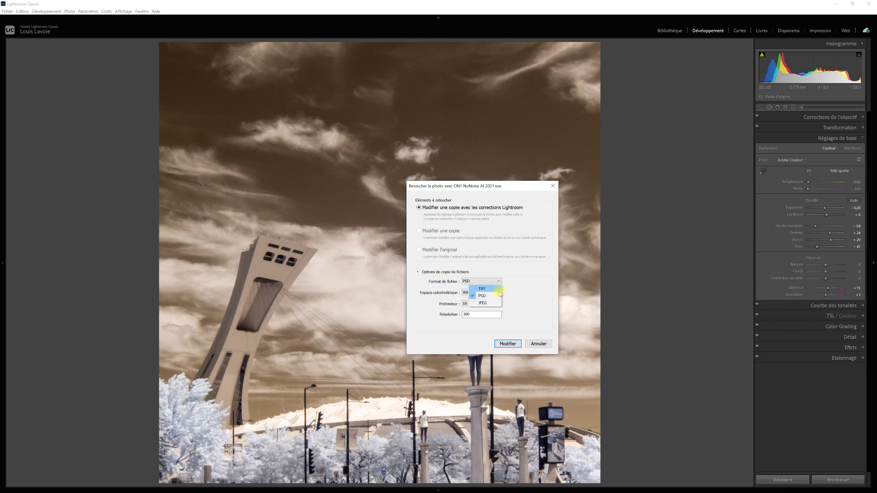
pyautogui.click(499, 290)
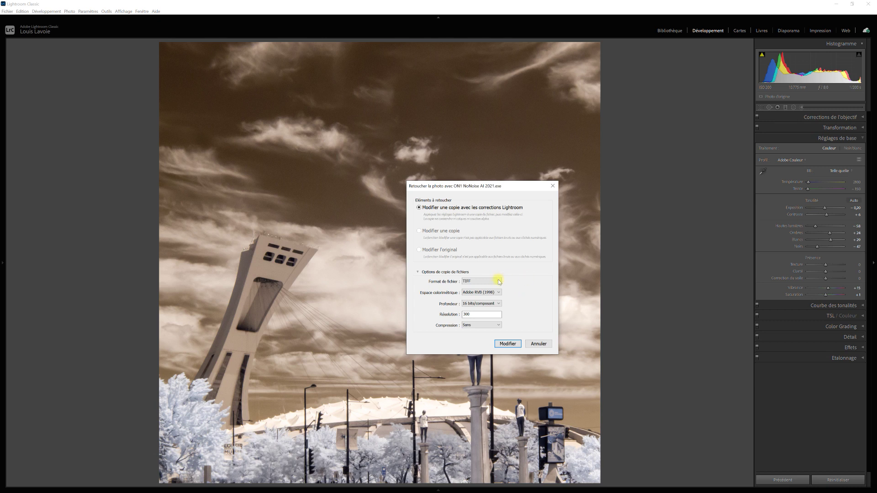
pyautogui.click(499, 282)
pyautogui.click(532, 289)
pyautogui.click(548, 345)
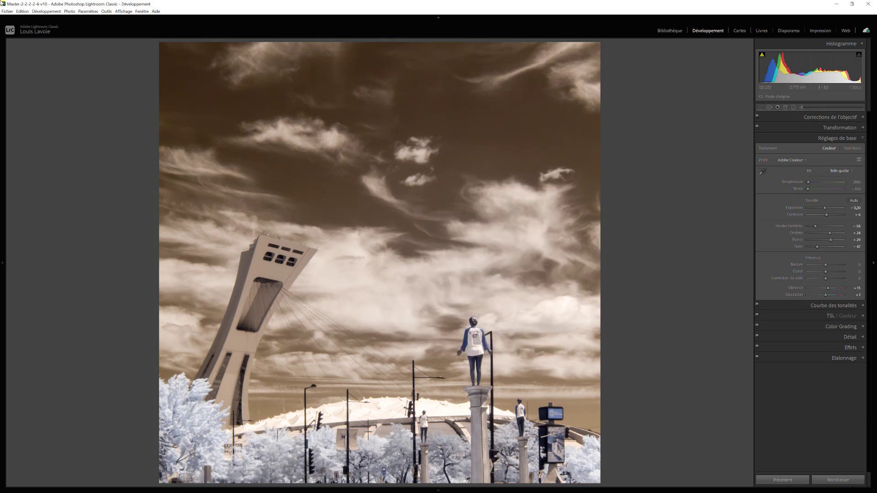
# Review ON1 NoNoise AI 2021 export options from Plug-in Extras, keeping DNG (No Layers), then cancel
pyautogui.click(7, 11)
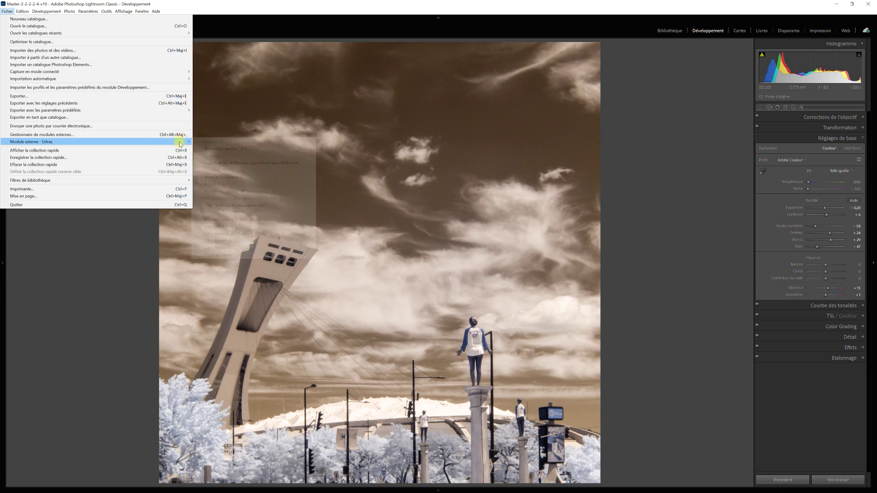
pyautogui.moveTo(41, 142)
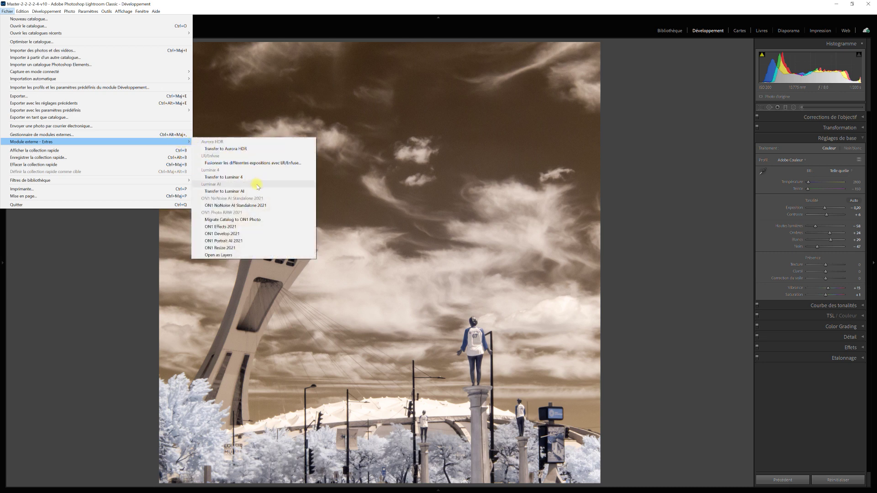
pyautogui.click(270, 205)
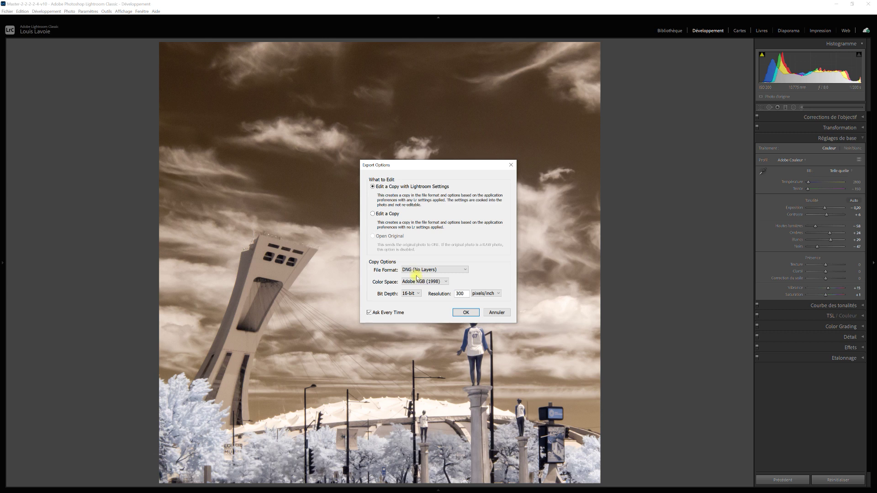
pyautogui.click(466, 271)
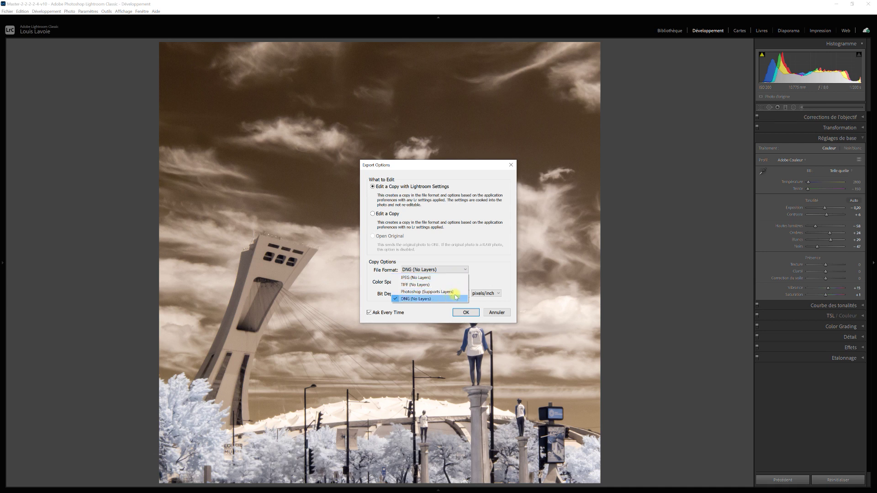
pyautogui.click(484, 230)
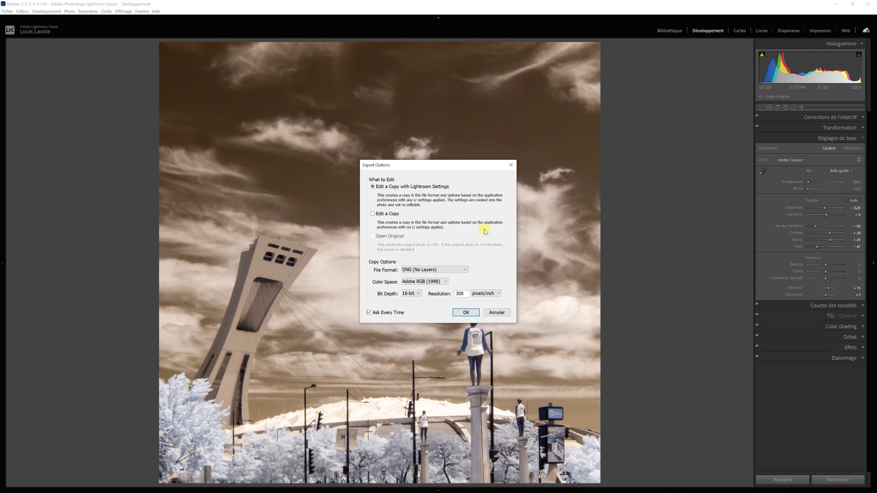
pyautogui.click(497, 313)
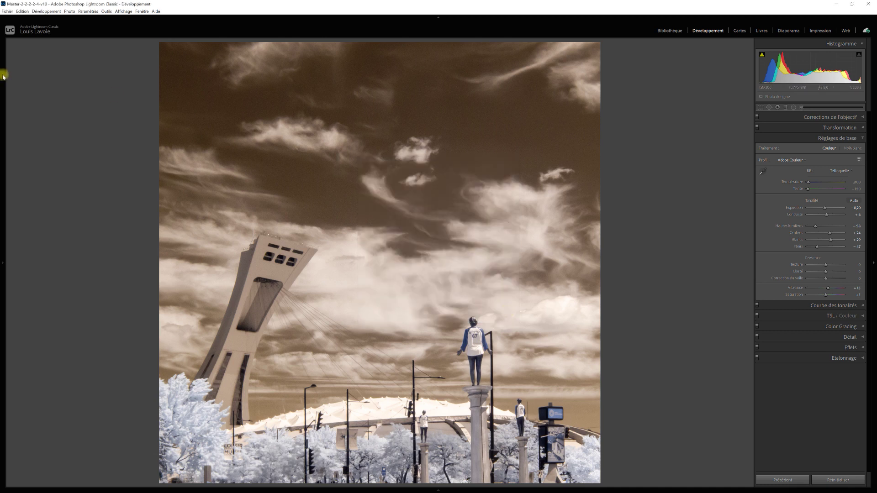
# Send the photo to Luminar AI via the Plug-in Extras entry Transfer to Luminar AI
pyautogui.click(7, 11)
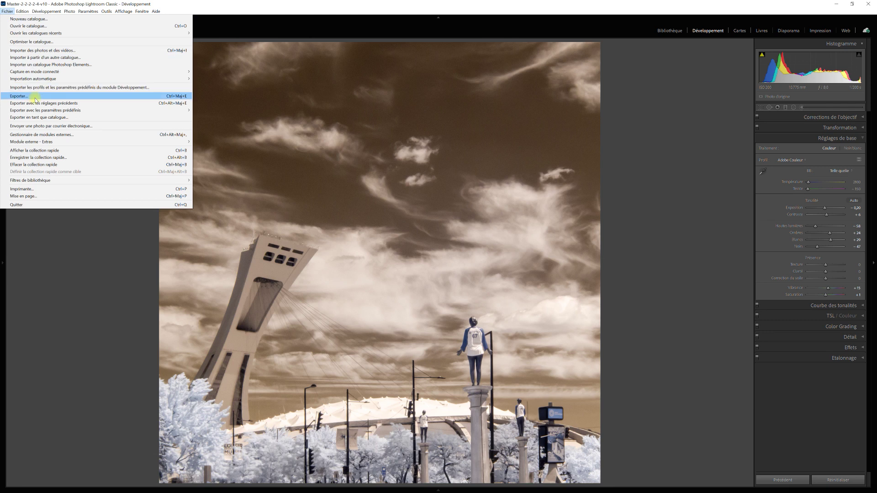
pyautogui.moveTo(96, 141)
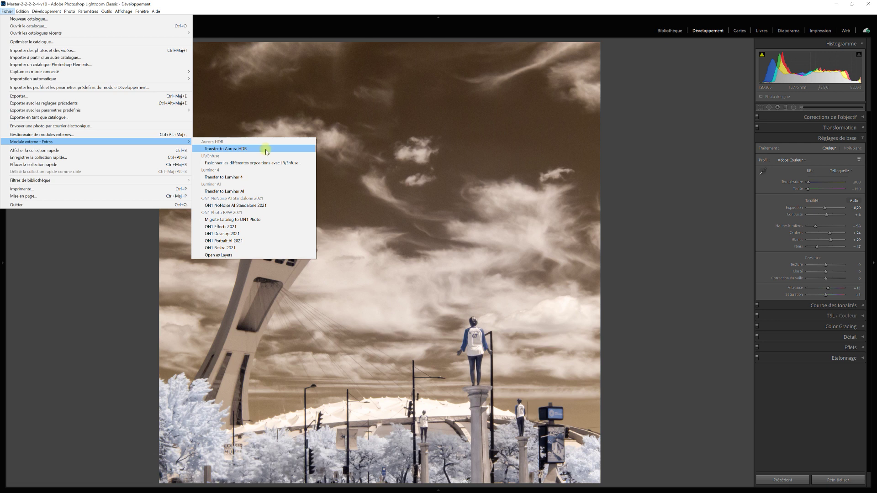
pyautogui.click(283, 192)
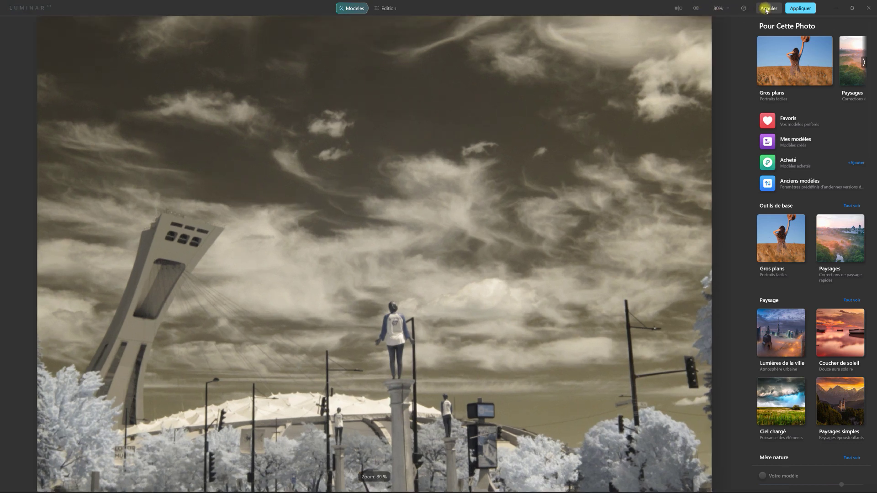
# Close Luminar AI with Annuler, applying no template
pyautogui.click(765, 7)
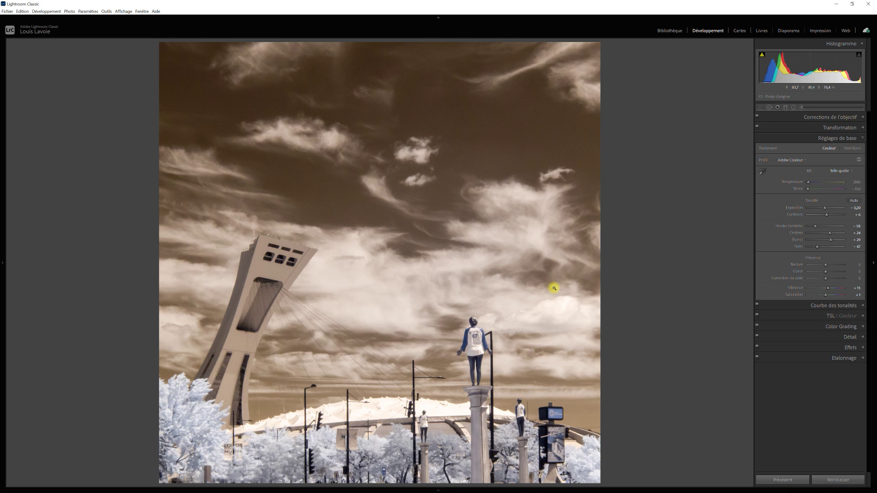
pyautogui.click(8, 11)
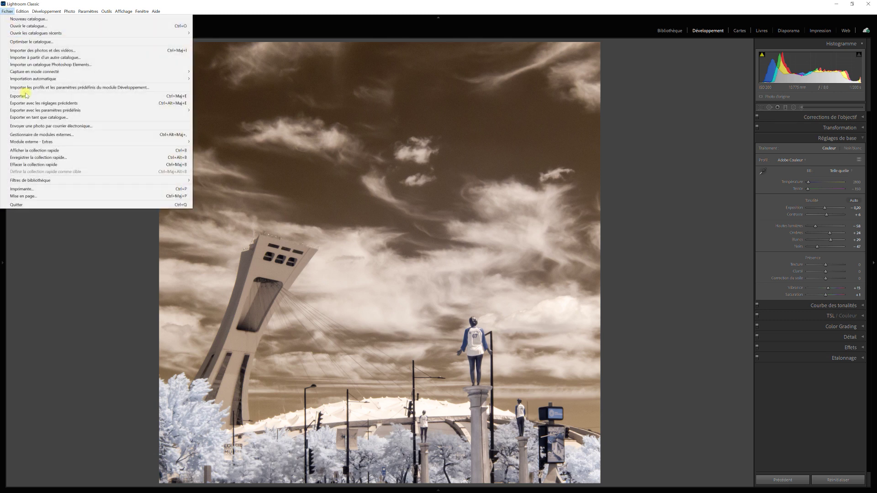
pyautogui.moveTo(41, 141)
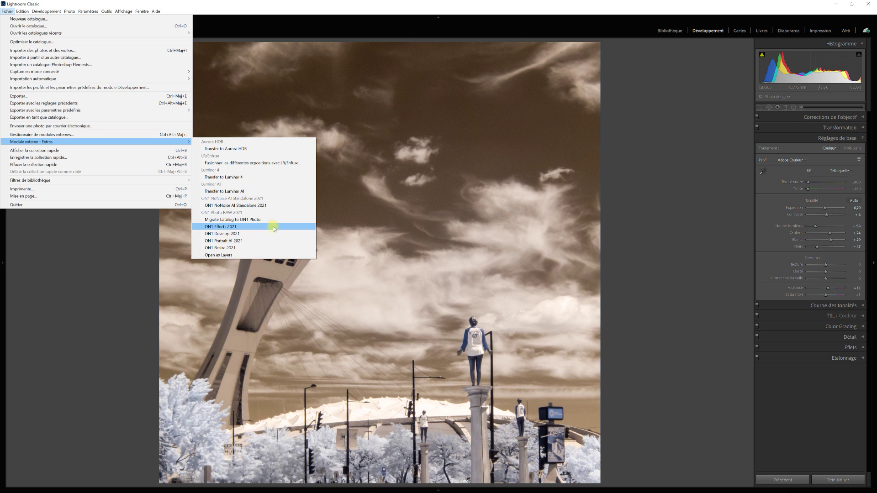
pyautogui.click(274, 227)
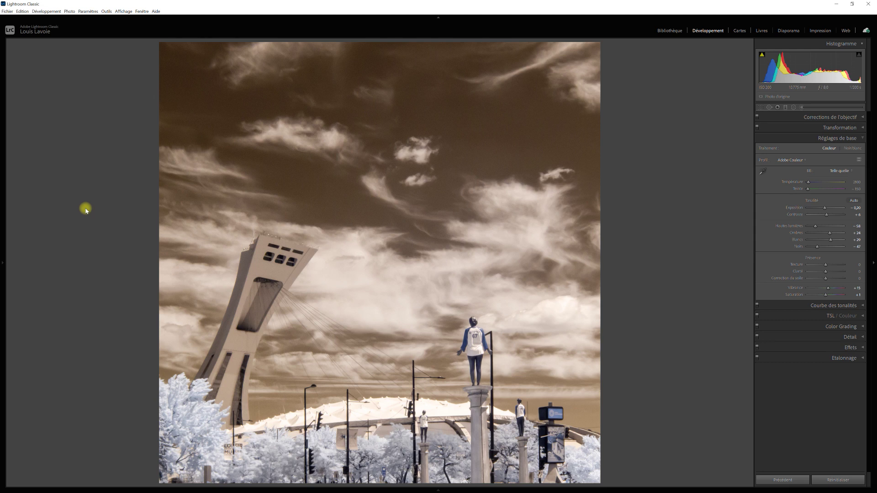
pyautogui.click(7, 12)
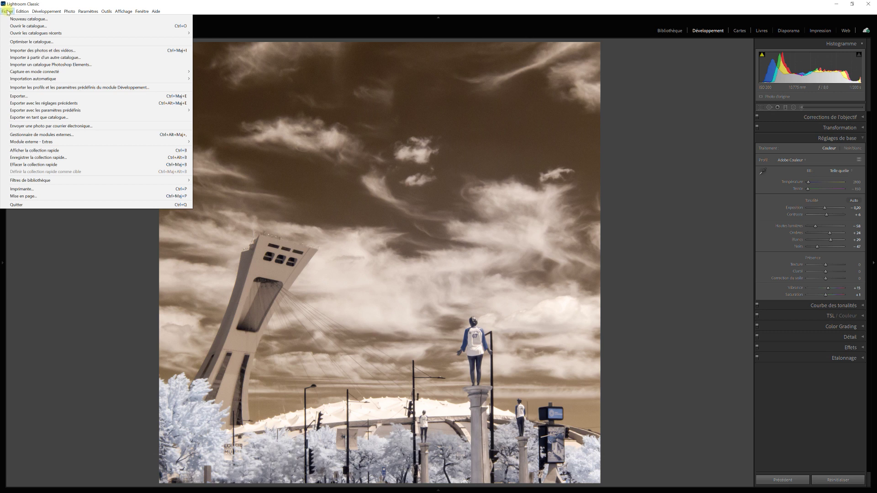
pyautogui.moveTo(31, 141)
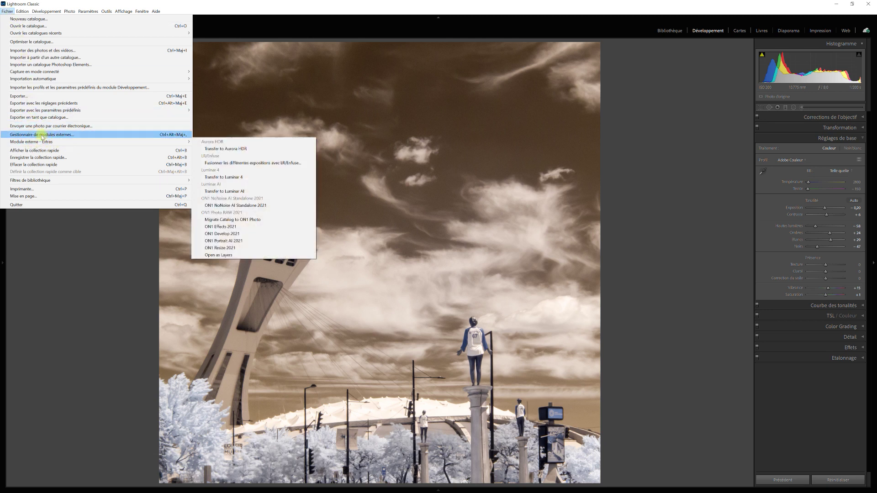
# Open the Plug-in Manager, scroll to the bottom of its list, and choose Ajouter
pyautogui.click(30, 135)
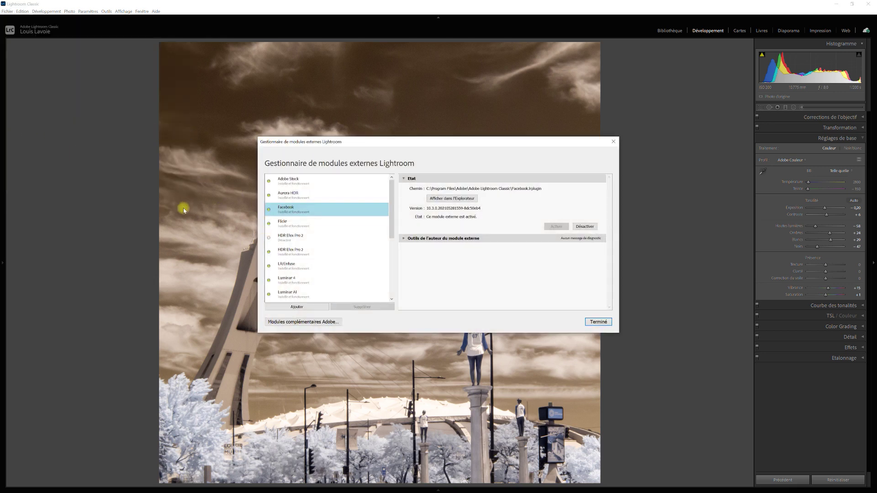
pyautogui.moveTo(391, 196); pyautogui.dragTo(396, 244)
pyautogui.scroll(-3, 393, 238)
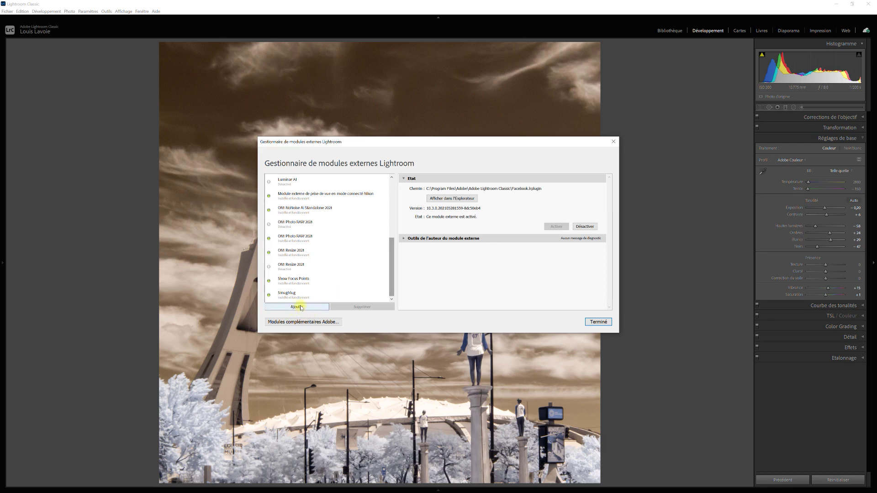
pyautogui.click(301, 308)
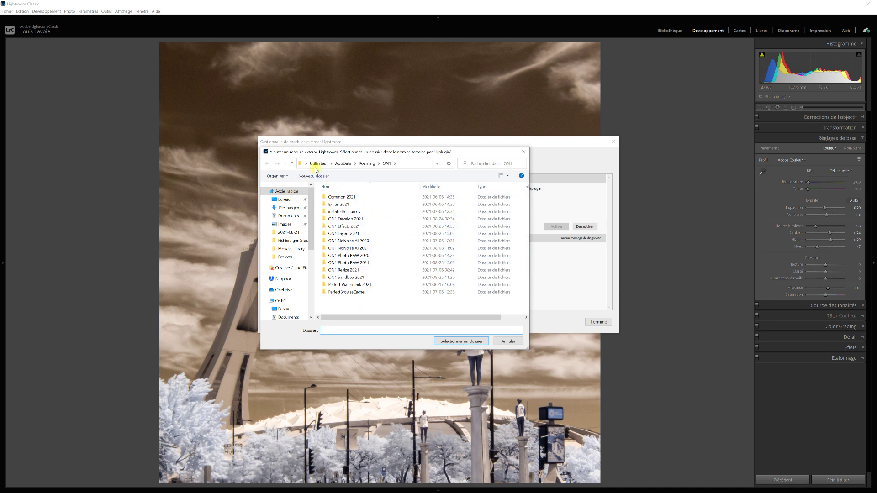
# Navigate the folder picker up to Bureau, then into Ce PC > Windows (C:) > Fichiers de programme
pyautogui.click(293, 164)
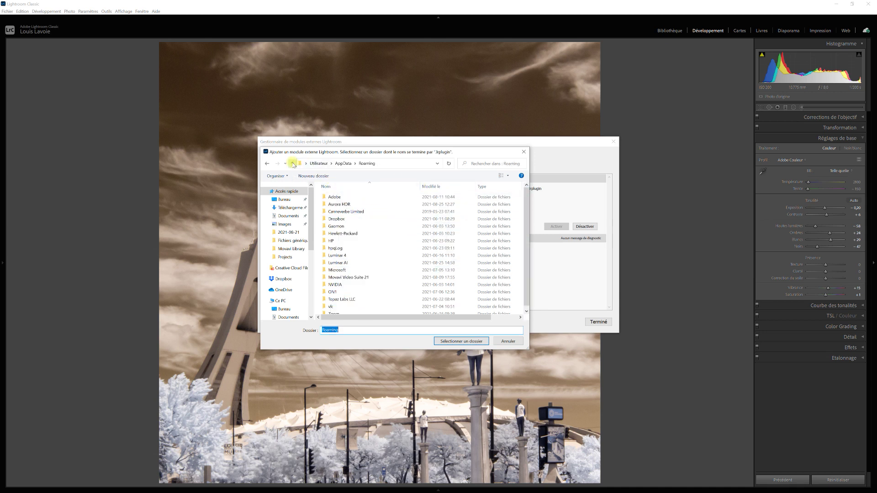
pyautogui.click(293, 163)
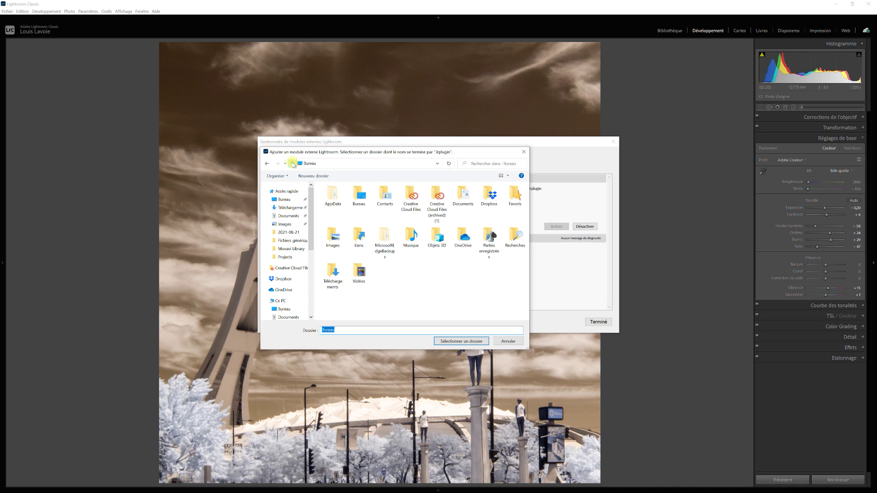
pyautogui.click(293, 164)
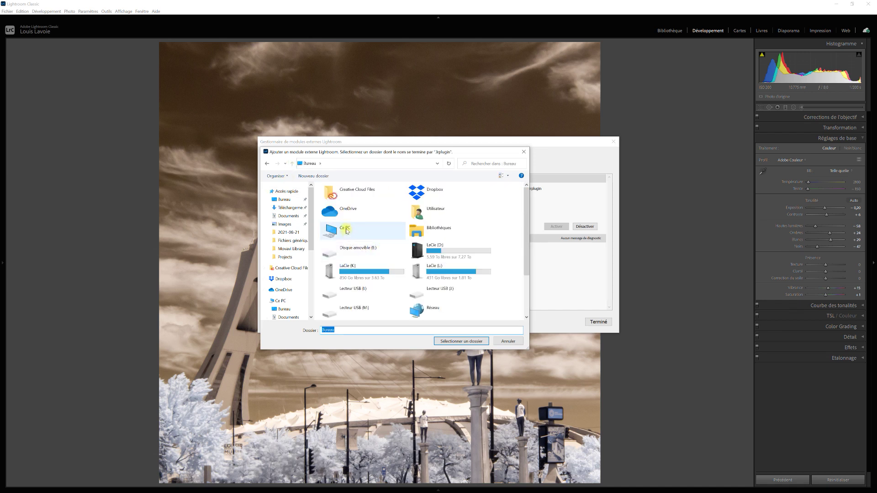
pyautogui.doubleClick(344, 229)
pyautogui.doubleClick(365, 284)
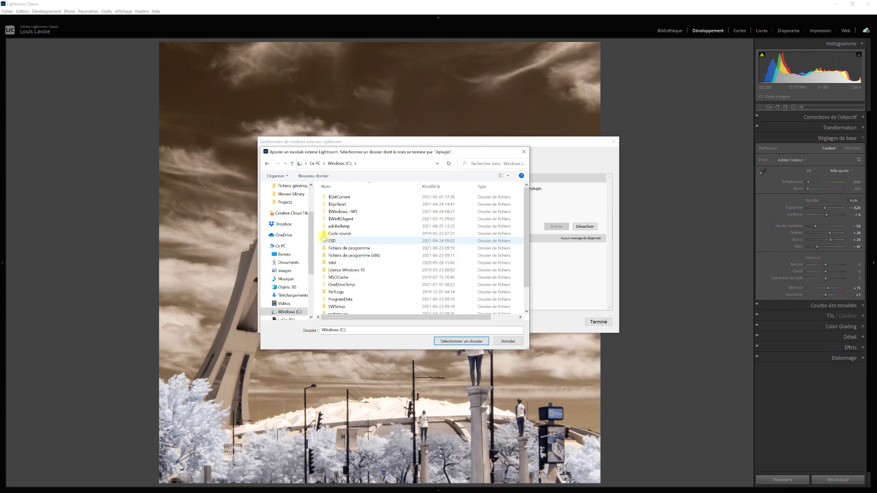
pyautogui.doubleClick(354, 251)
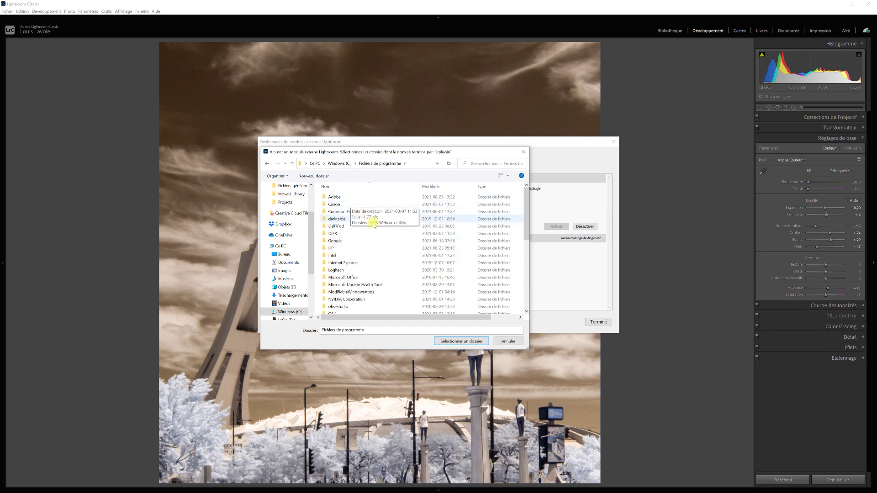
pyautogui.scroll(-1, 388, 231)
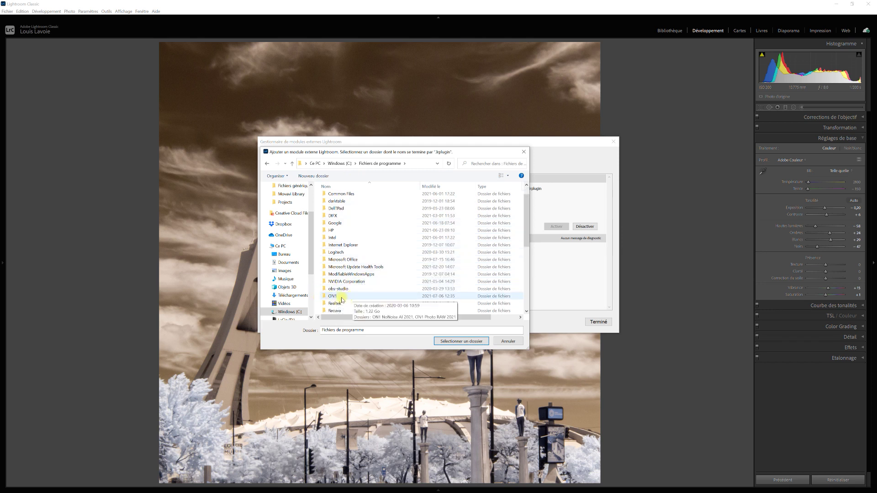
# Open ON1 > ON1 Photo RAW 2021 > Plug-in Files, try ON1 Develop 2021-suite.plugin, then cancel
pyautogui.doubleClick(364, 297)
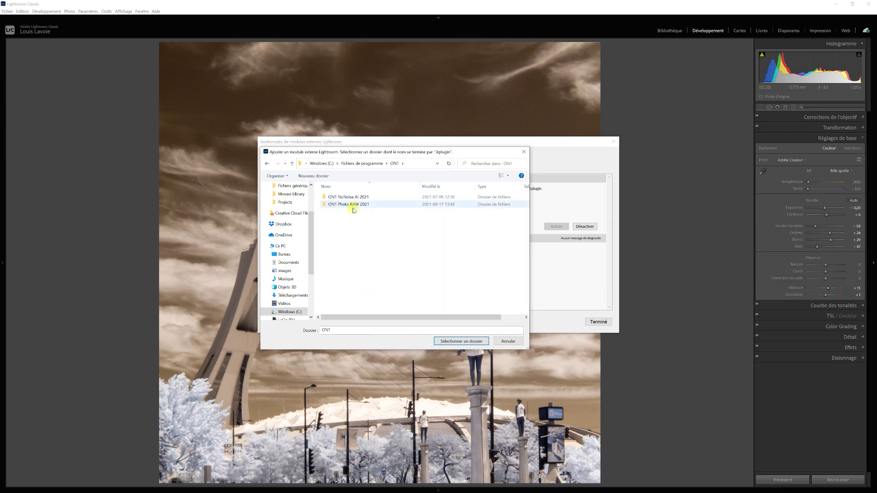
pyautogui.doubleClick(353, 206)
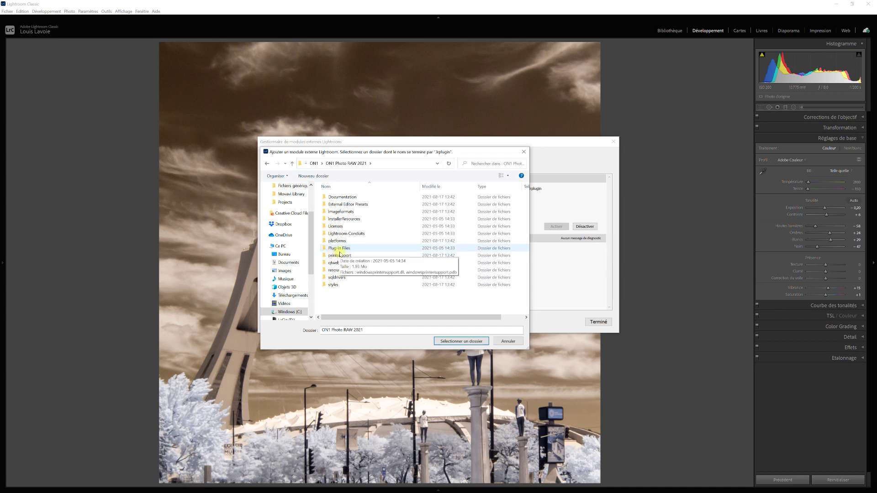
pyautogui.doubleClick(380, 250)
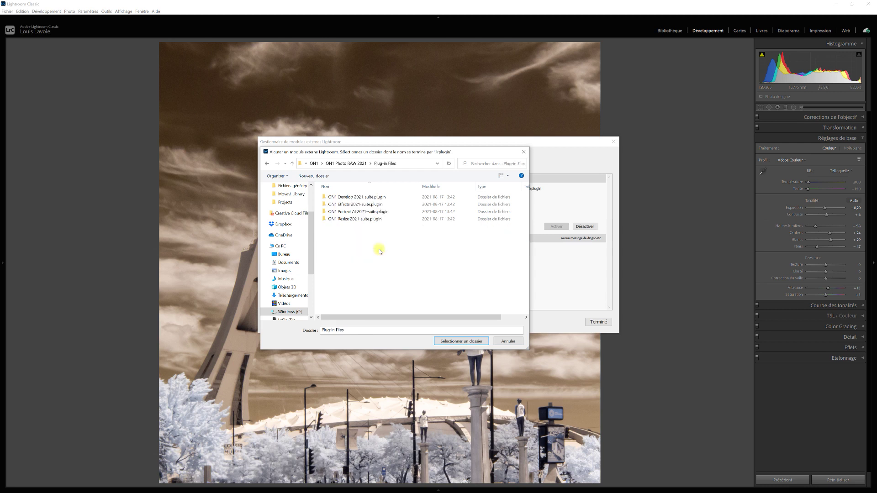
pyautogui.click(384, 197)
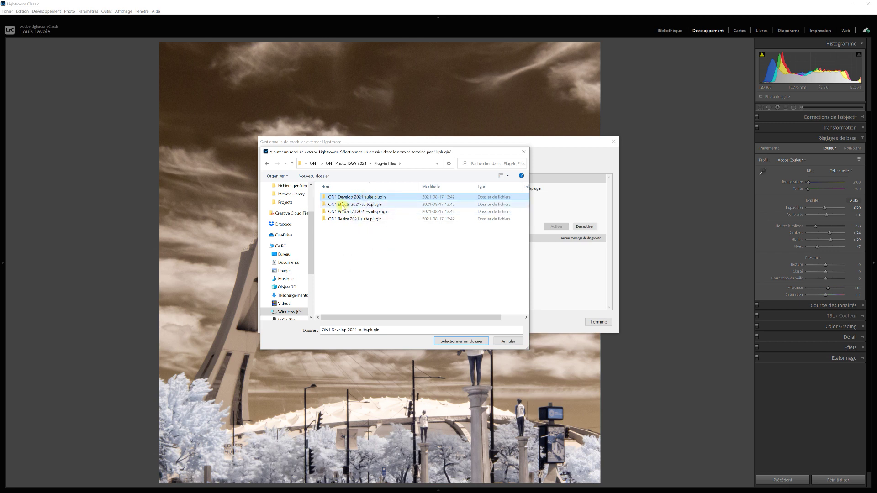
pyautogui.moveTo(346, 204)
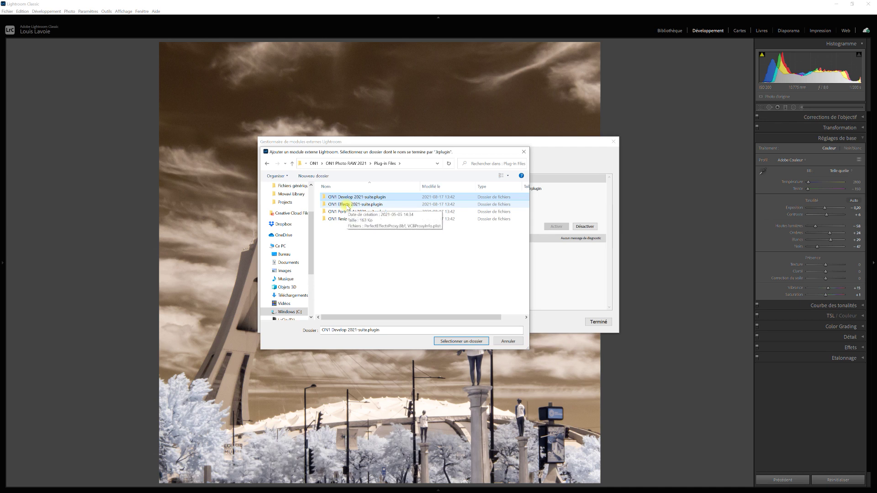
pyautogui.click(368, 249)
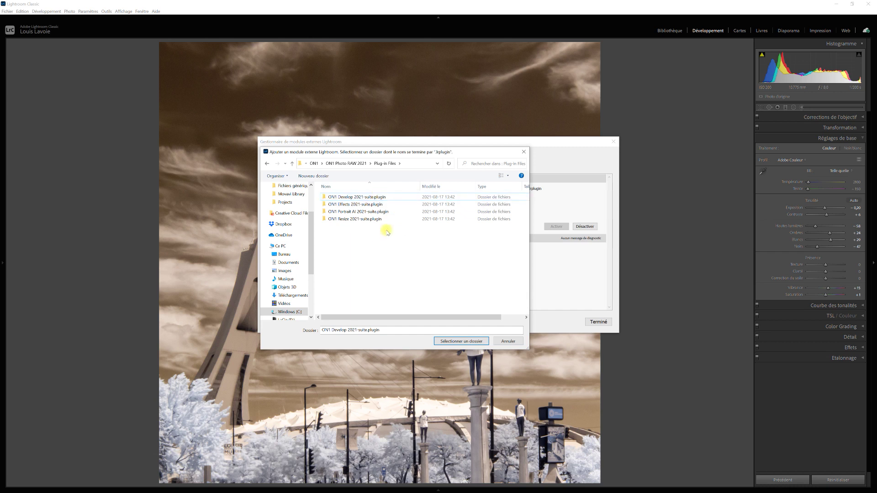
pyautogui.click(508, 341)
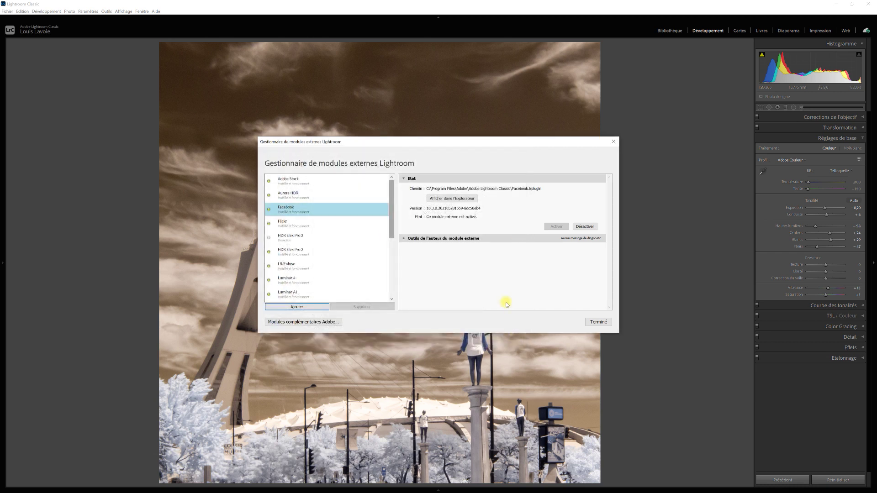
pyautogui.moveTo(392, 226); pyautogui.dragTo(393, 283)
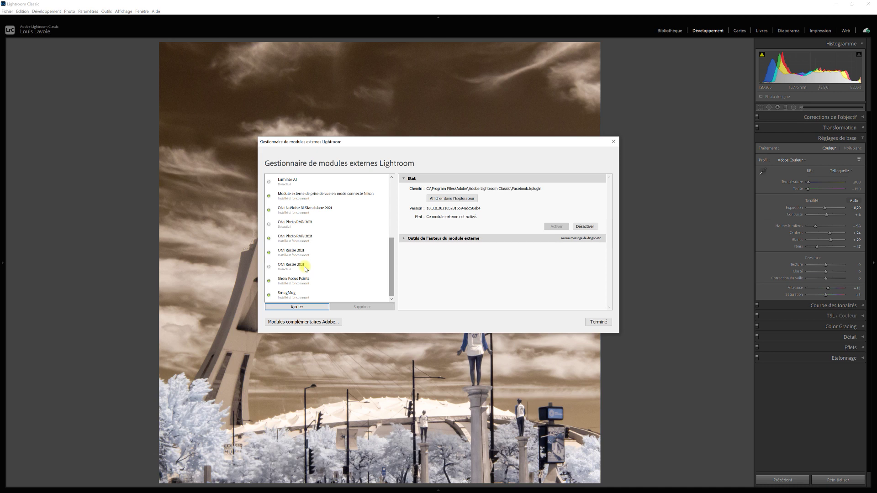
pyautogui.click(297, 307)
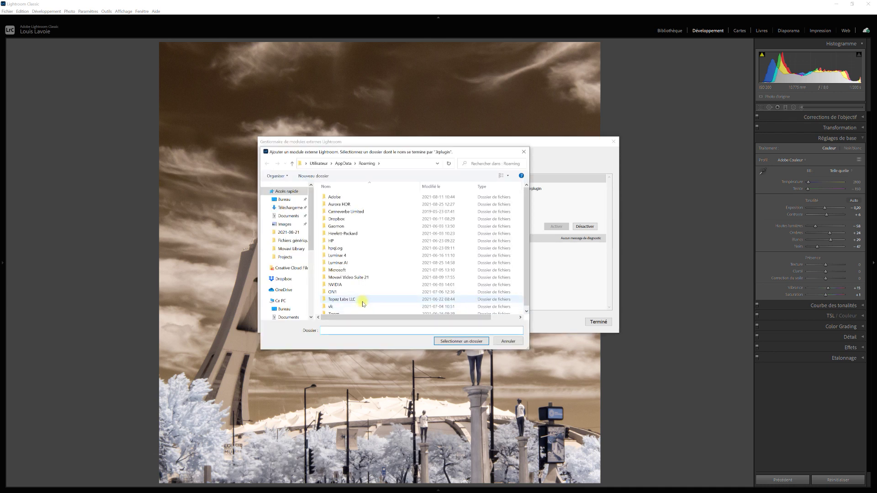
pyautogui.click(511, 341)
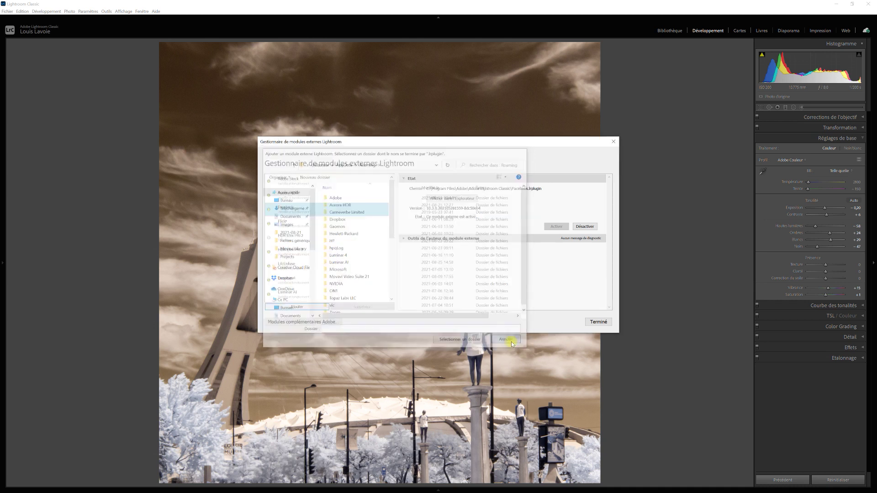
pyautogui.moveTo(392, 230)
pyautogui.mouseDown()
pyautogui.moveTo(394, 241)
pyautogui.moveTo(398, 201)
pyautogui.mouseUp()
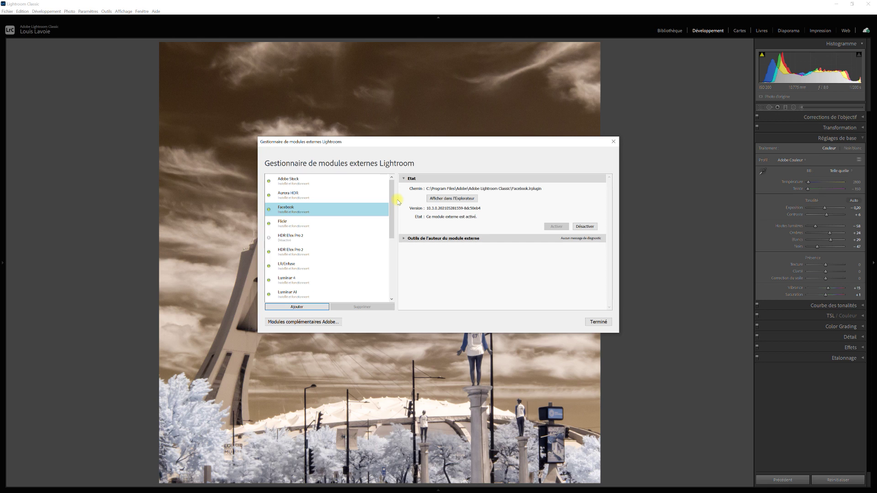
pyautogui.moveTo(392, 225); pyautogui.dragTo(409, 279)
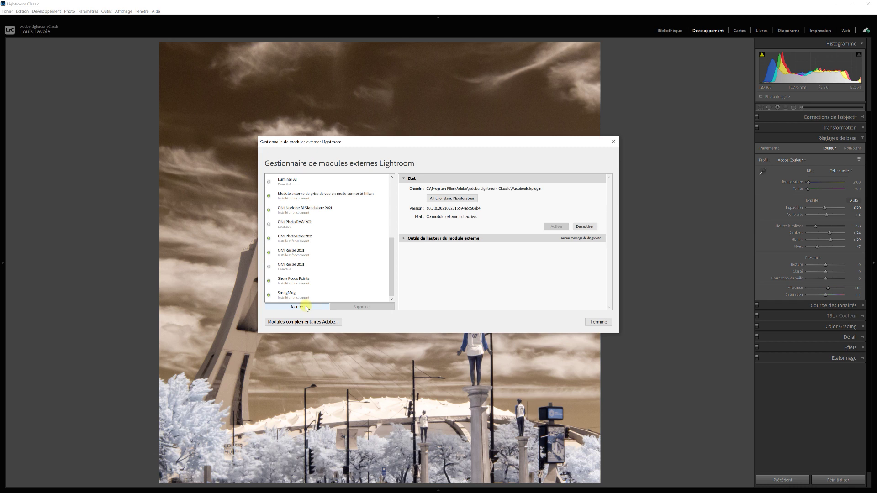
pyautogui.click(303, 310)
# Close the Plug-in Manager with Terminé (Done) to get back to the sepia infrared stadium photo
pyautogui.click(599, 322)
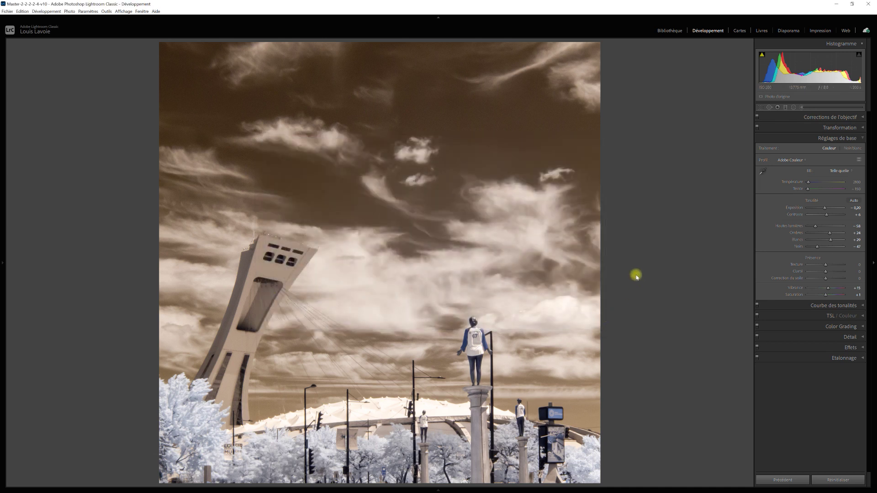